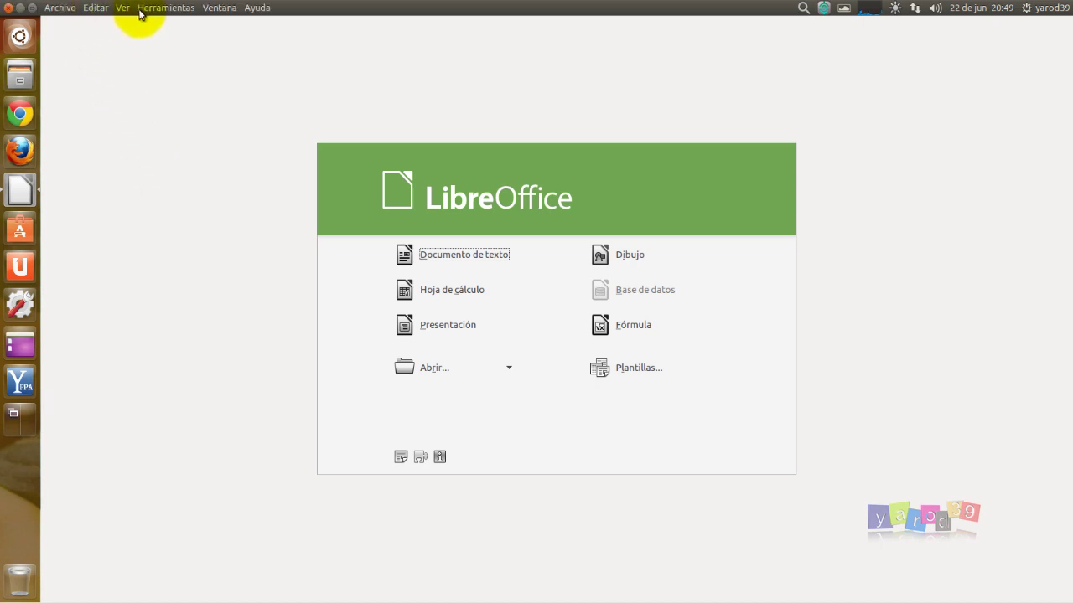
# Set the number of undo steps to 20 in LibreOffice's memory options and accept the change.
pyautogui.click(156, 12)
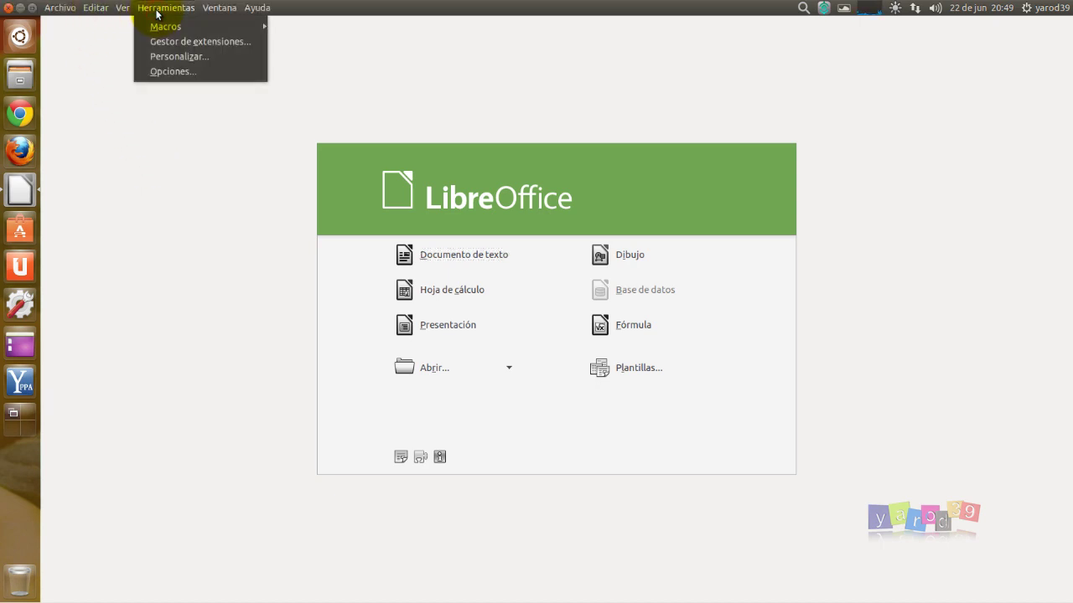
pyautogui.click(170, 72)
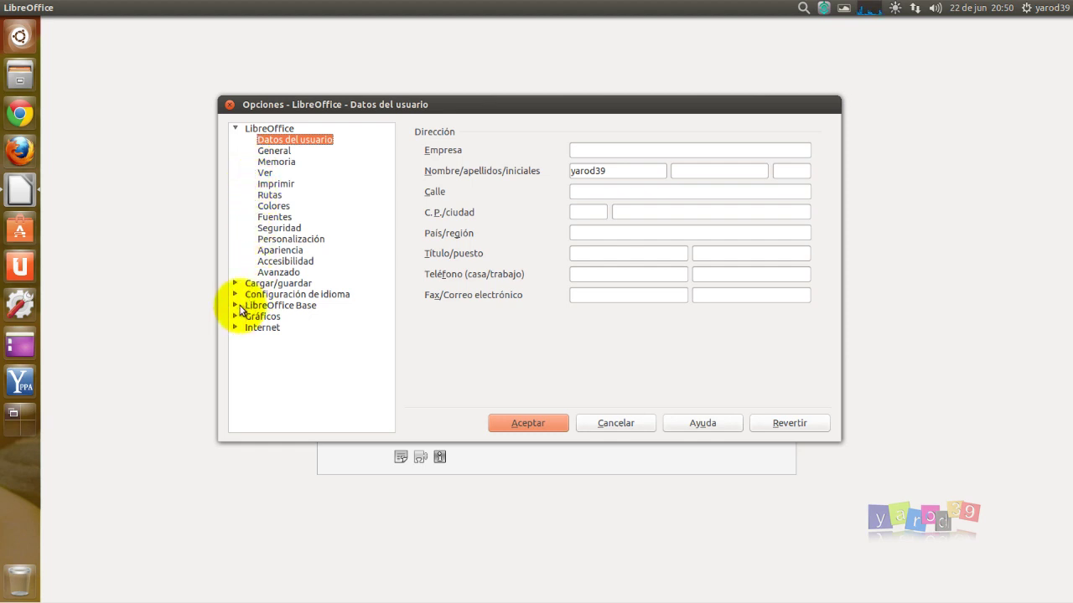
pyautogui.click(270, 162)
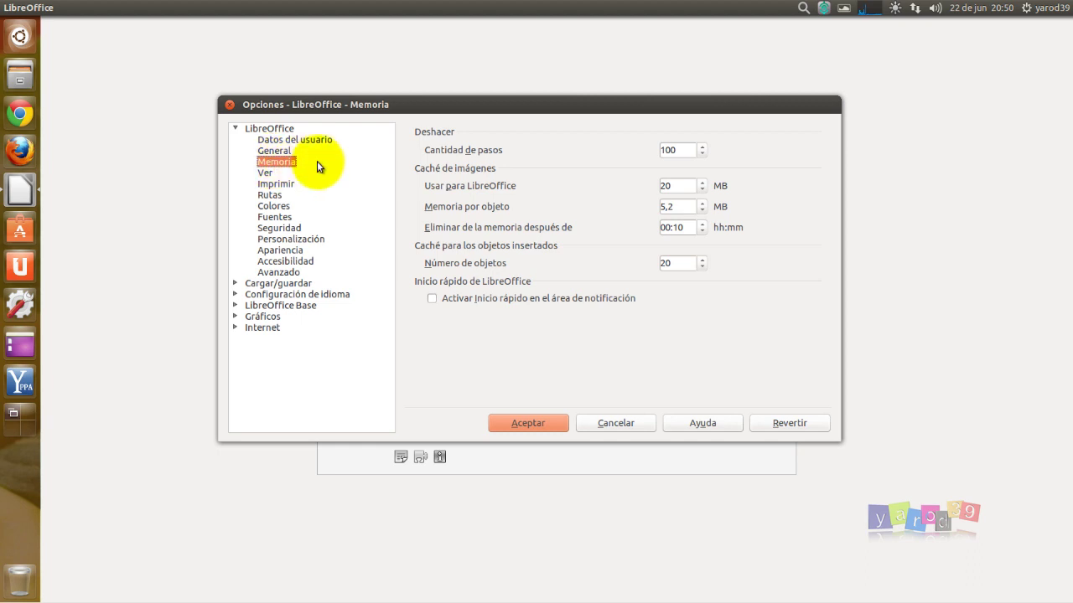
pyautogui.click(703, 147)
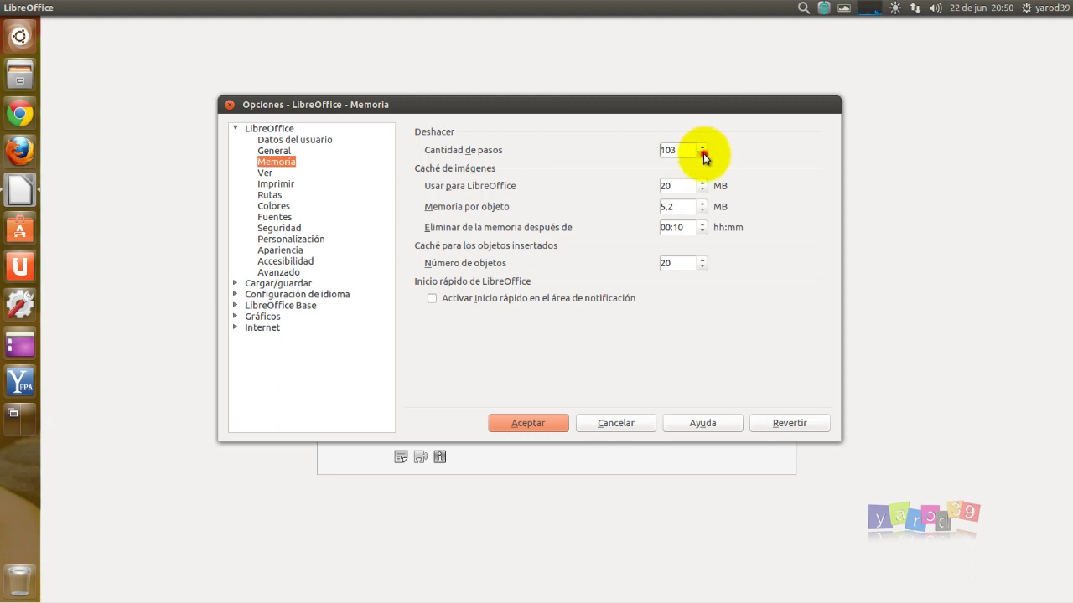
pyautogui.click(703, 154)
pyautogui.click(703, 155)
pyautogui.moveTo(677, 150); pyautogui.dragTo(610, 155)
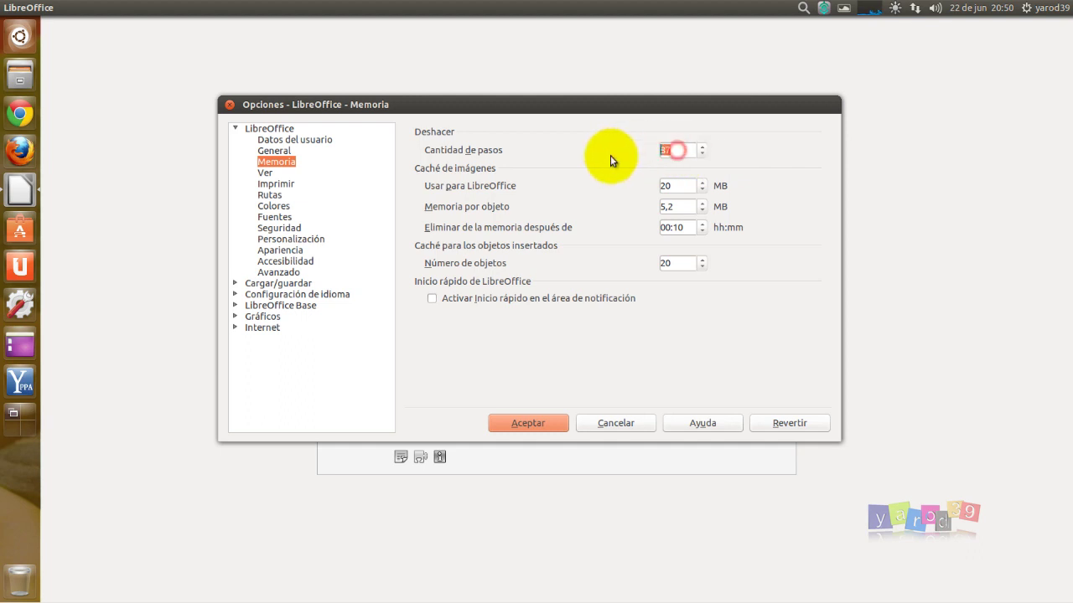
pyautogui.press('BackSpace')
pyautogui.write('20')
pyautogui.press('Return')
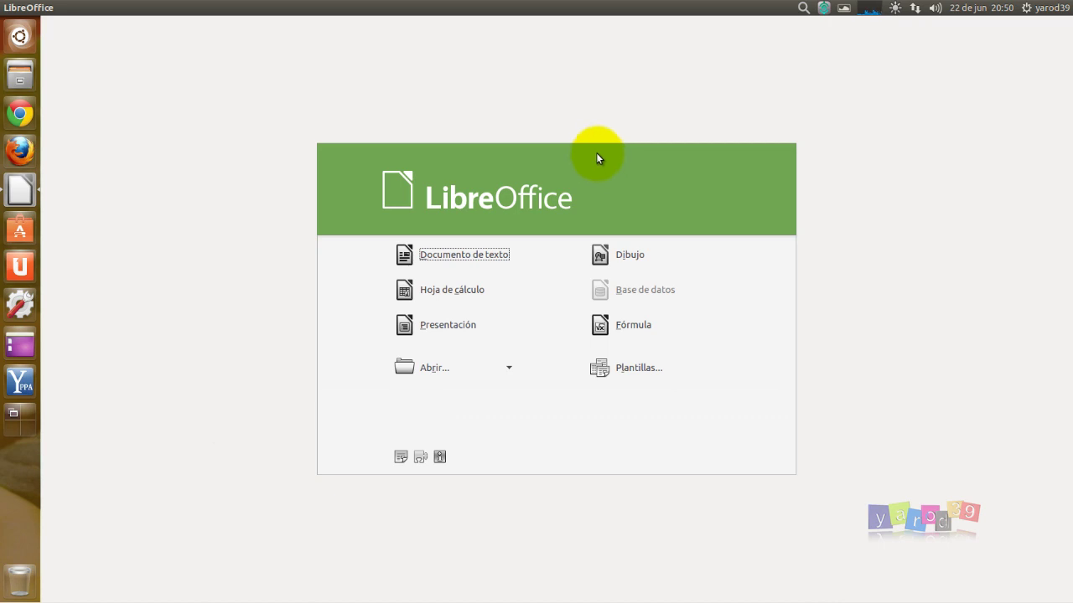
# Reopen the memory options and set the image cache to 256 MB for LibreOffice and 50 MB per object.
pyautogui.click(161, 8)
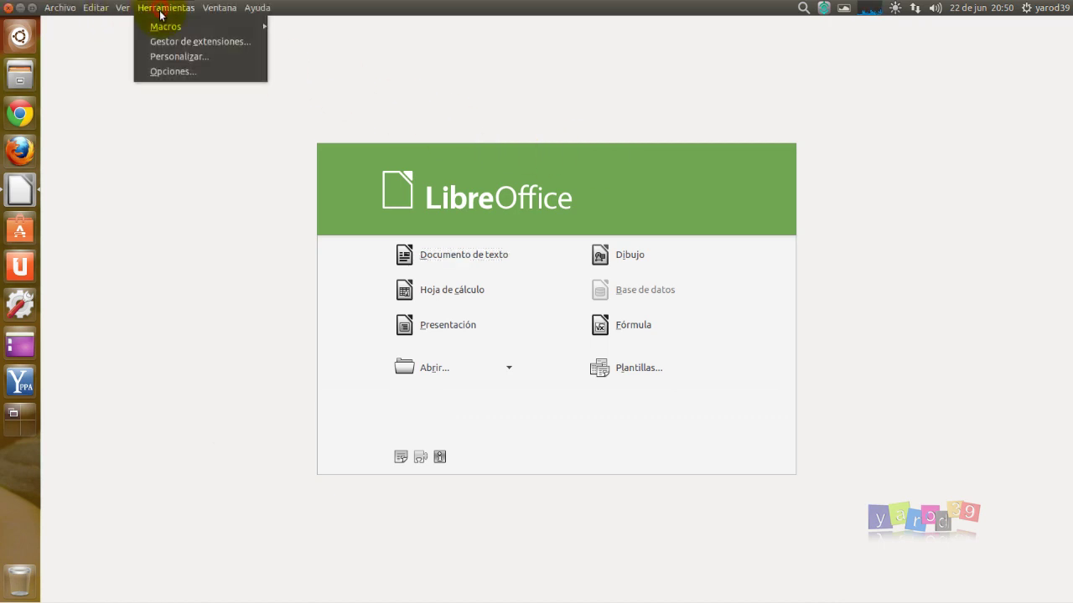
pyautogui.click(168, 73)
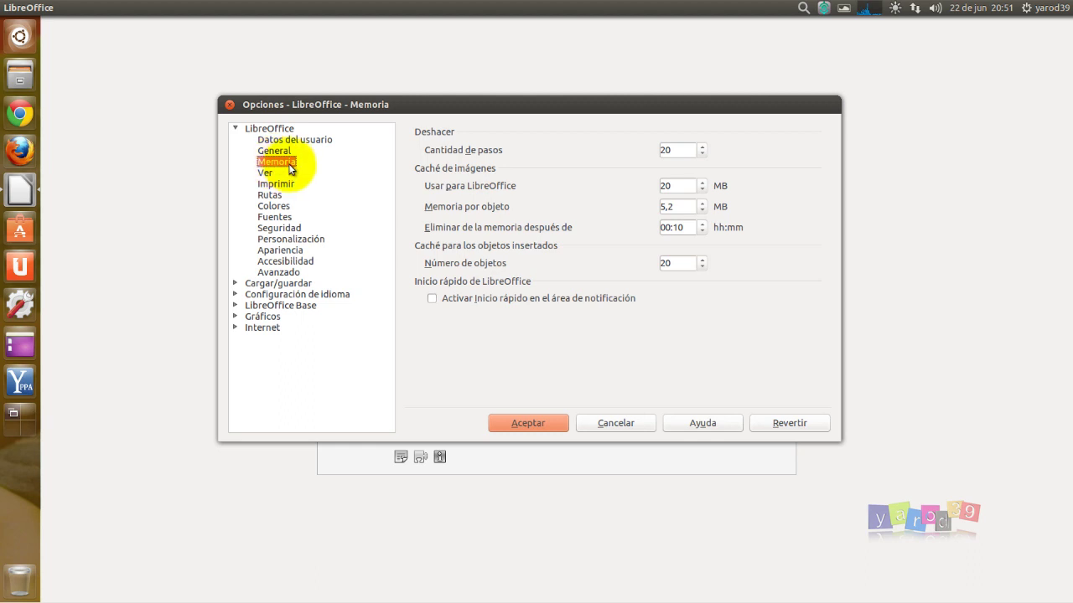
pyautogui.moveTo(677, 184); pyautogui.dragTo(639, 192)
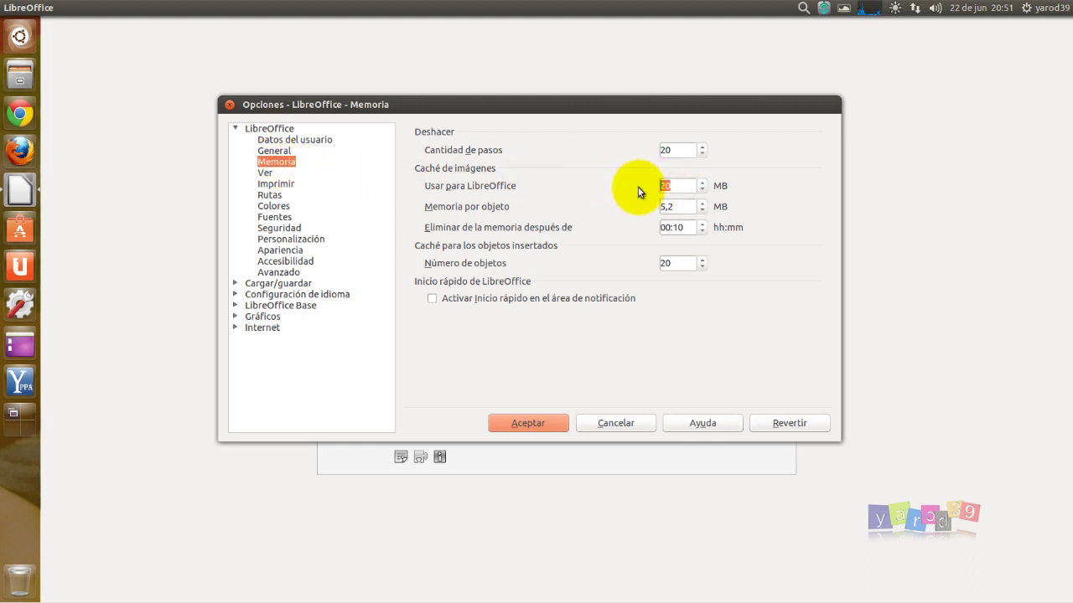
pyautogui.write('256')
pyautogui.doubleClick(675, 207)
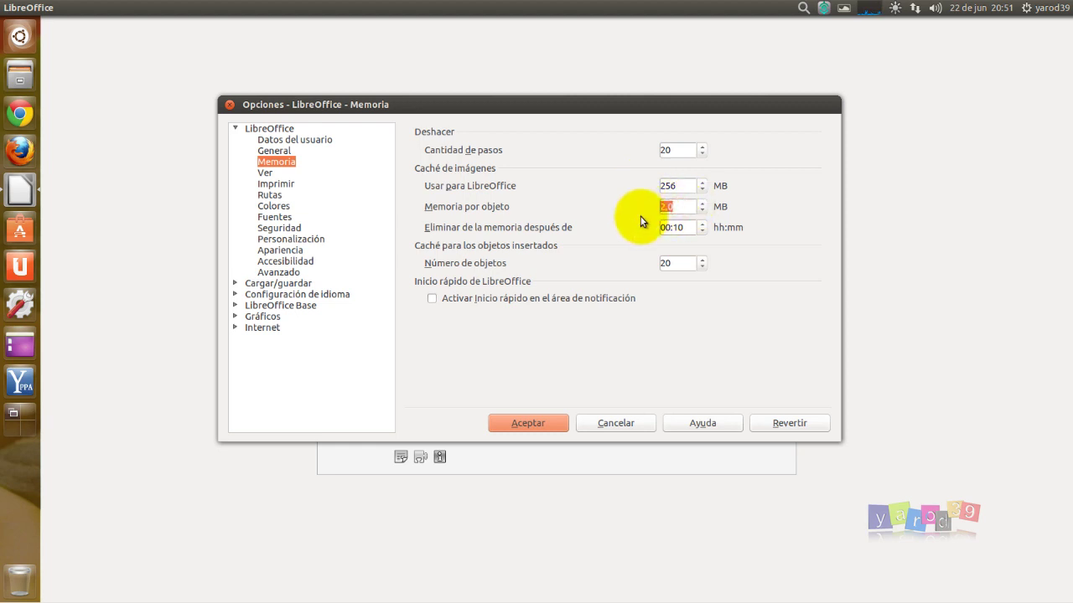
pyautogui.write('50')
# Set images to be removed from memory after 00:05 and enable the quickstarter in the notification area.
pyautogui.click(703, 230)
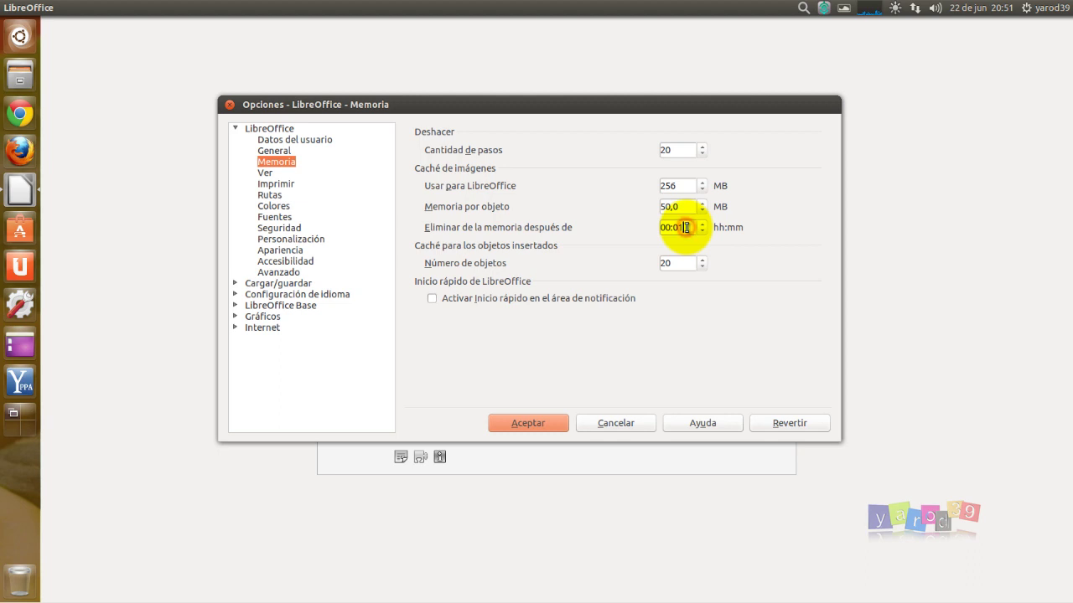
pyautogui.press('BackSpace')
pyautogui.write('5')
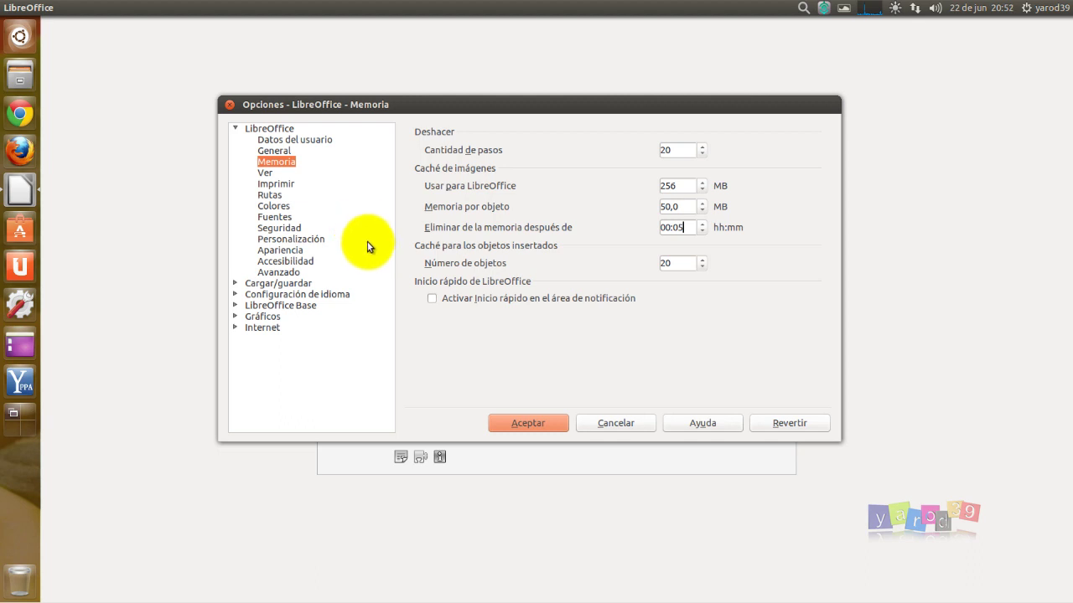
pyautogui.click(432, 300)
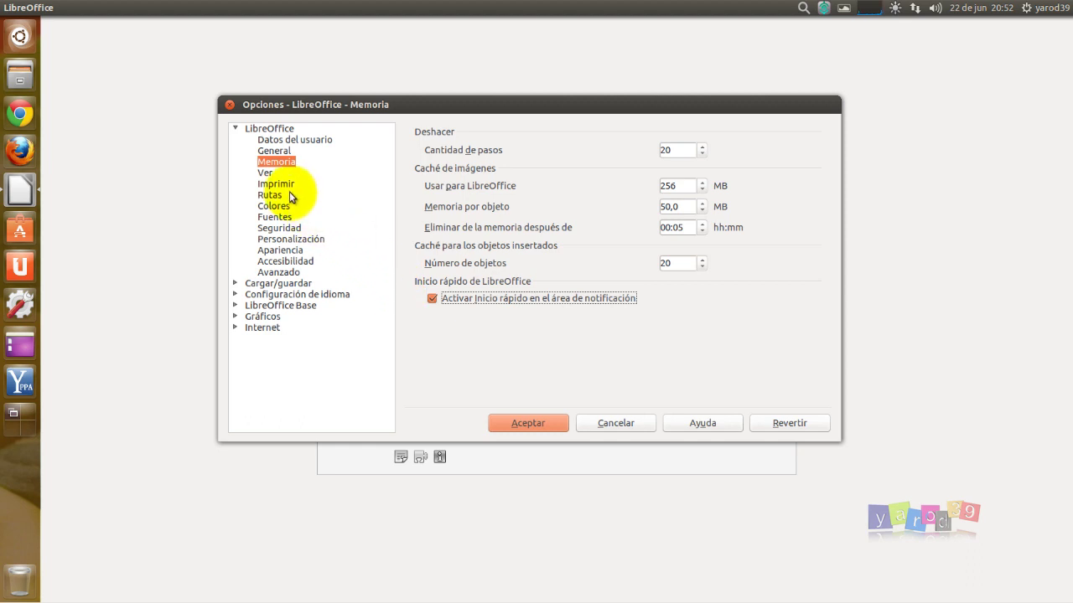
# Disable the use of a Java runtime environment in the advanced LibreOffice options.
pyautogui.click(266, 172)
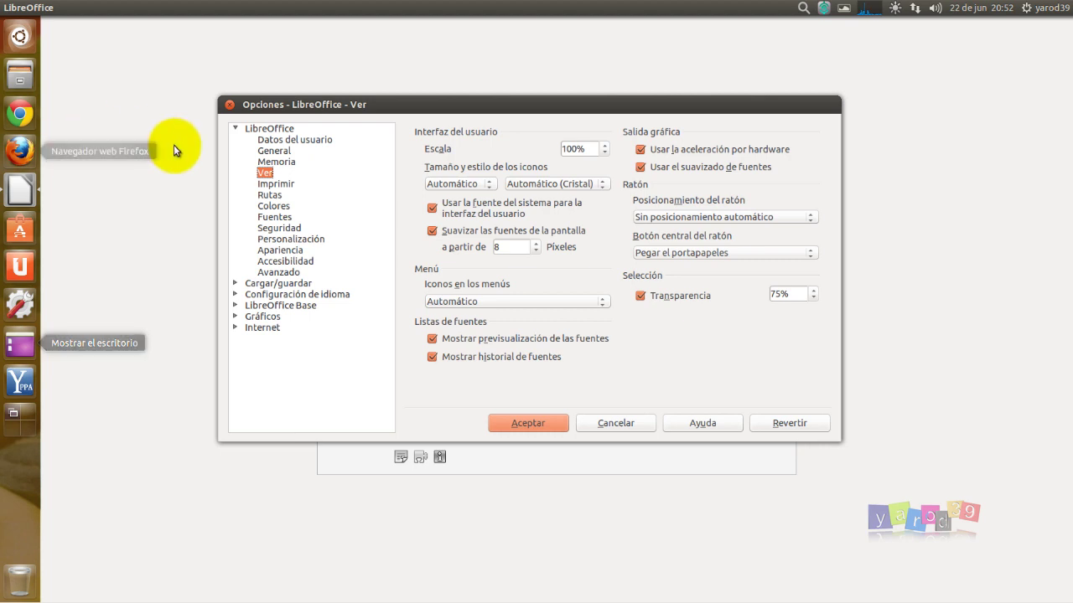
pyautogui.click(277, 272)
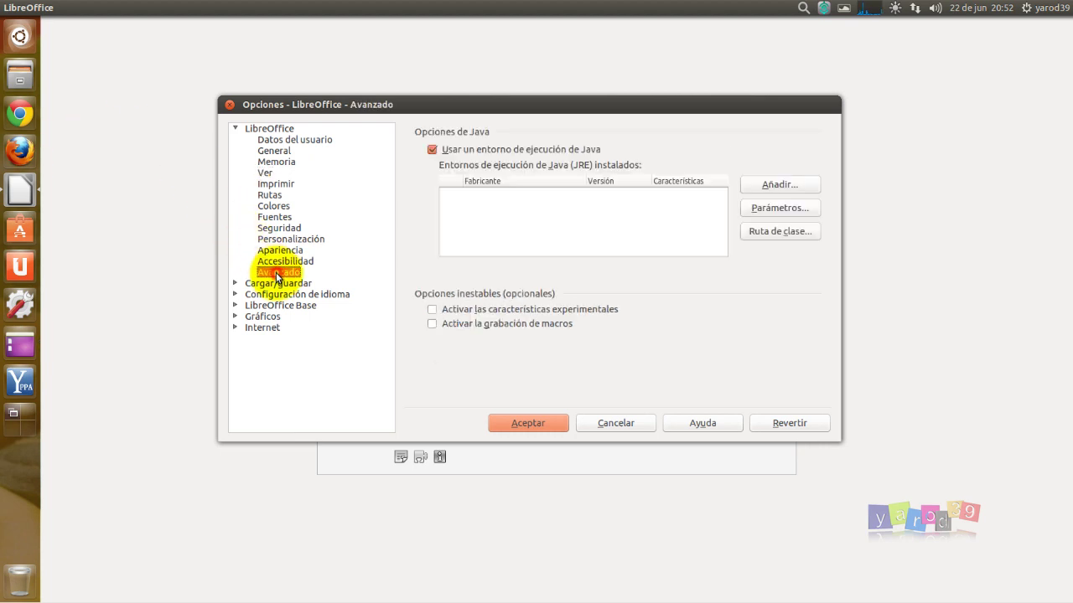
pyautogui.click(433, 149)
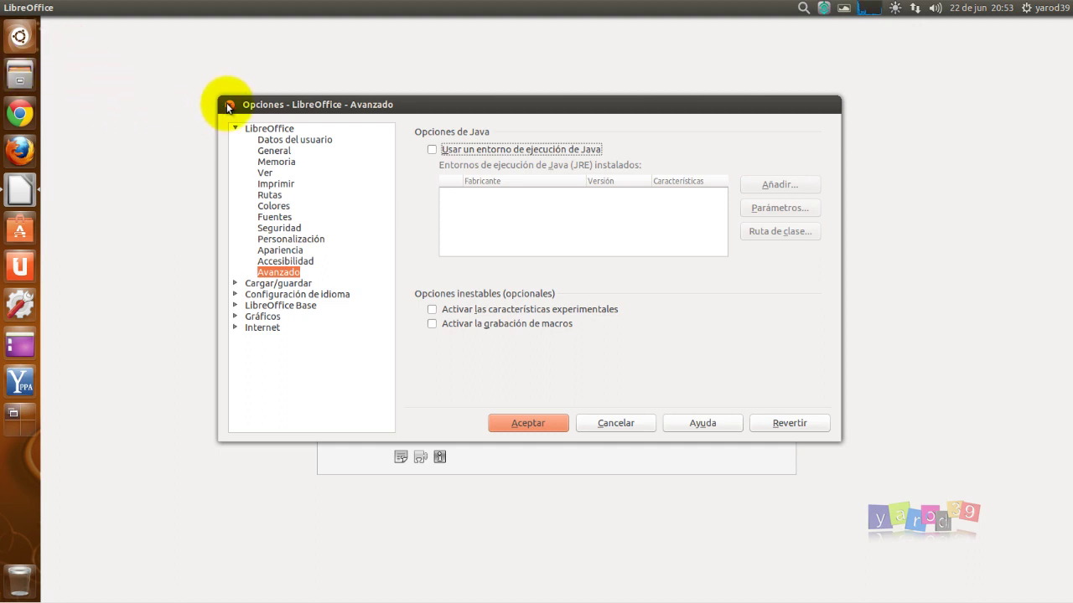
# Review the LibreOffice option pages one by one, from user data and General through Accessibility and Advanced.
pyautogui.click(260, 174)
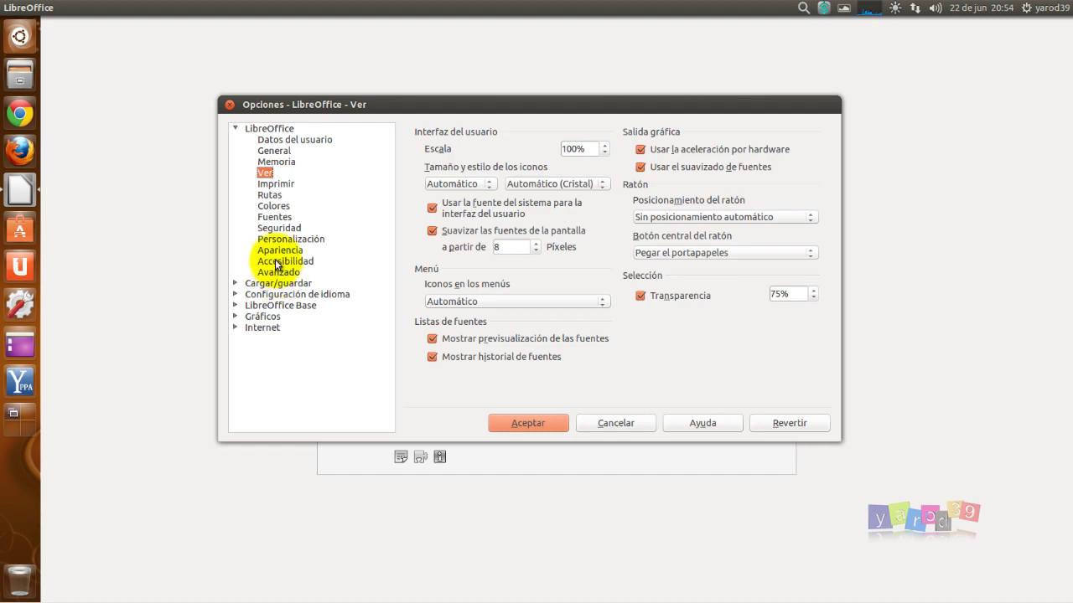
pyautogui.click(274, 140)
pyautogui.click(276, 151)
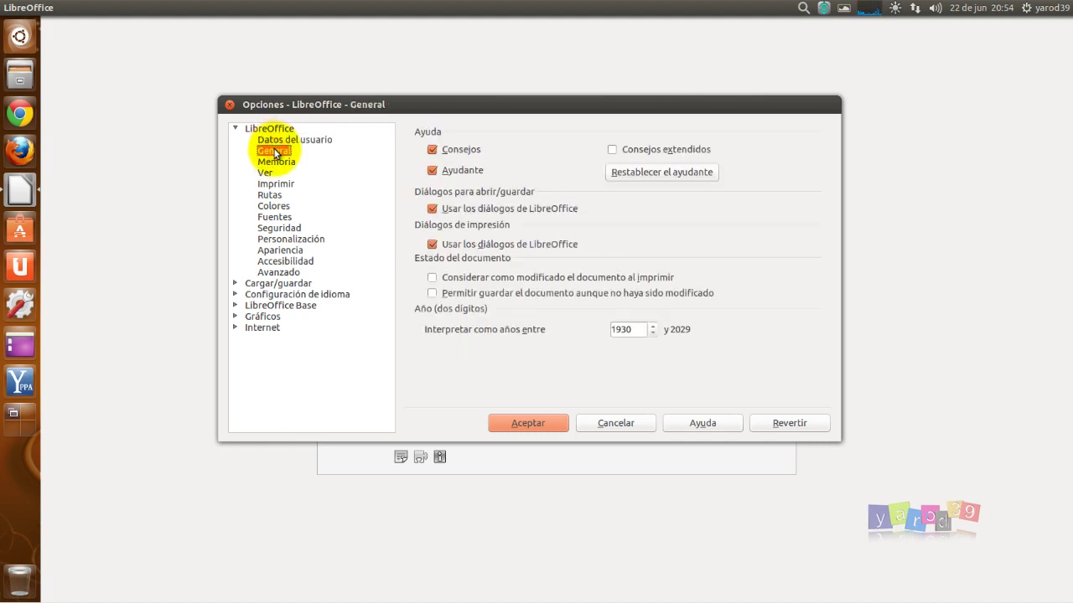
pyautogui.click(273, 162)
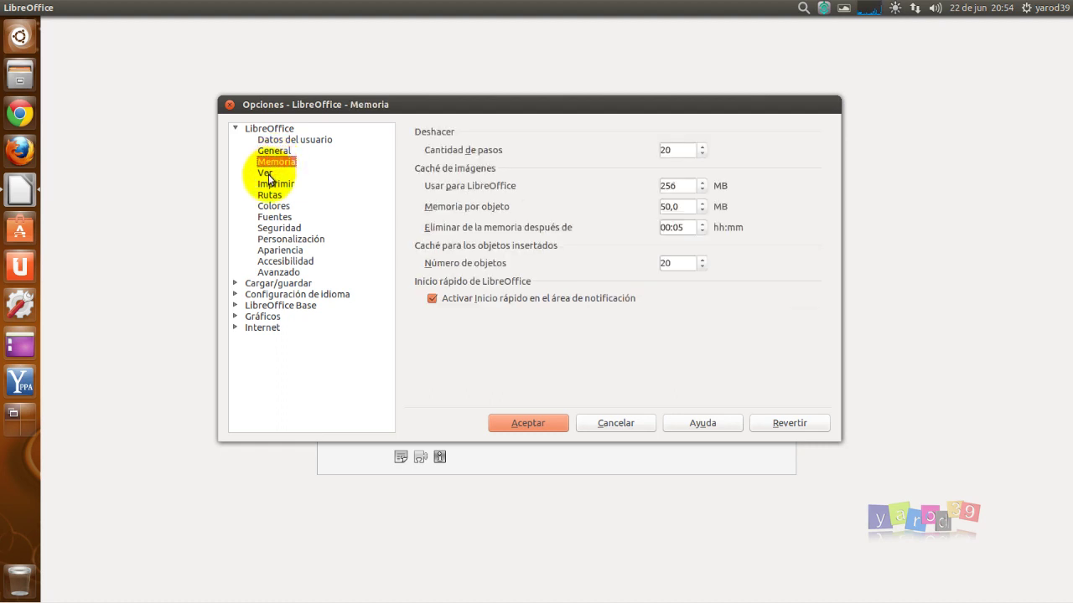
pyautogui.click(268, 175)
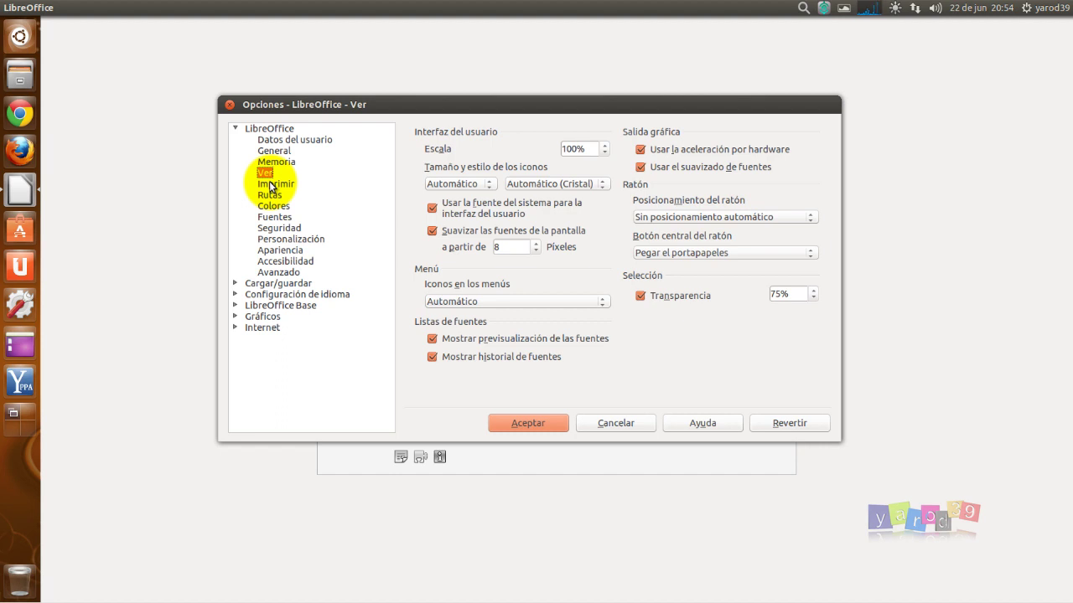
pyautogui.click(270, 185)
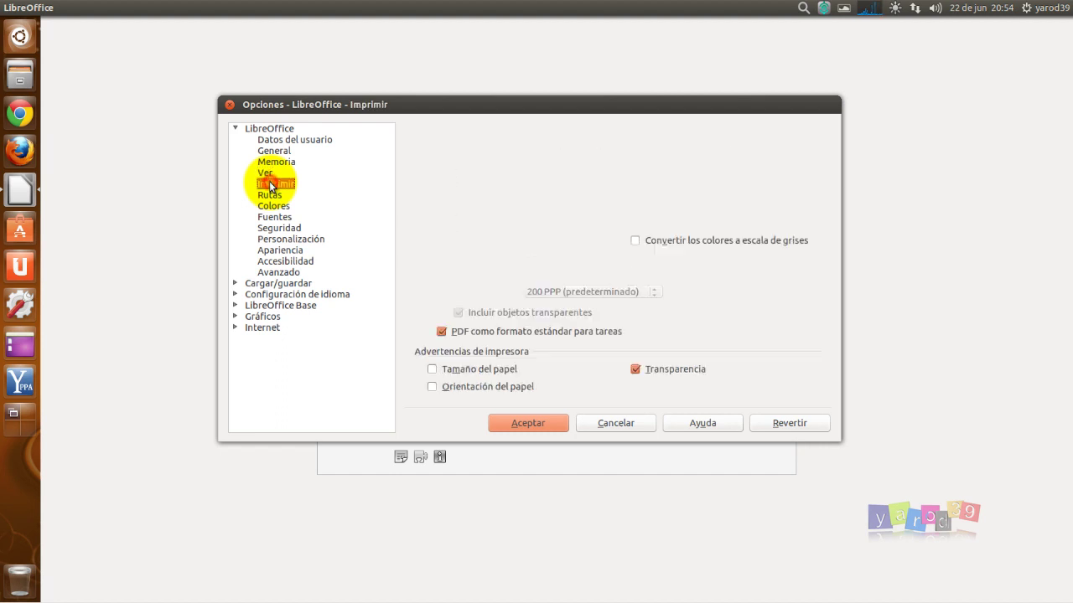
pyautogui.click(270, 194)
pyautogui.click(272, 206)
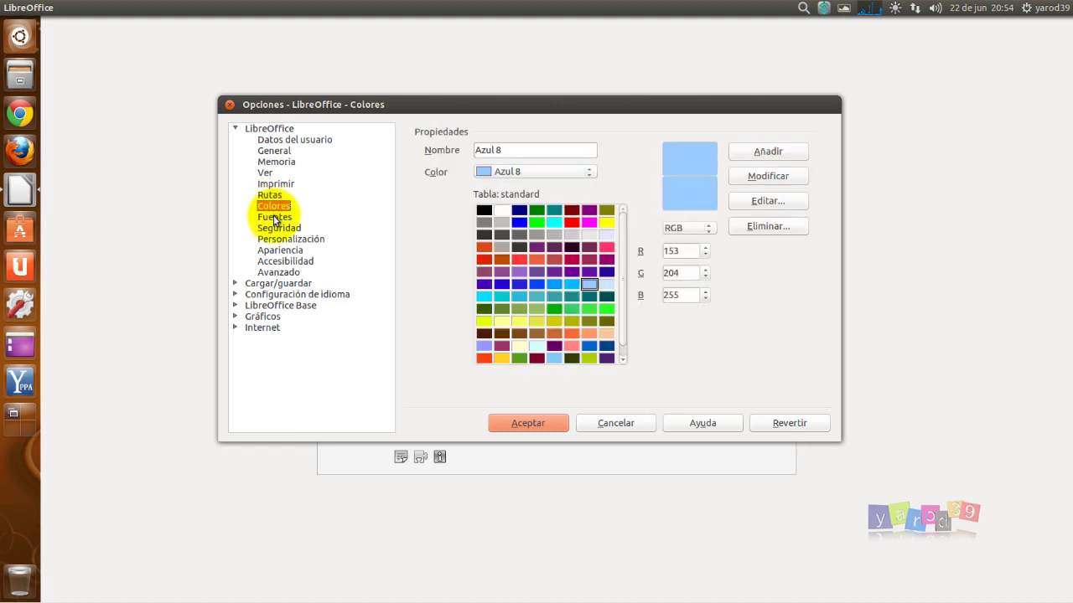
pyautogui.click(274, 216)
pyautogui.click(278, 228)
pyautogui.click(279, 240)
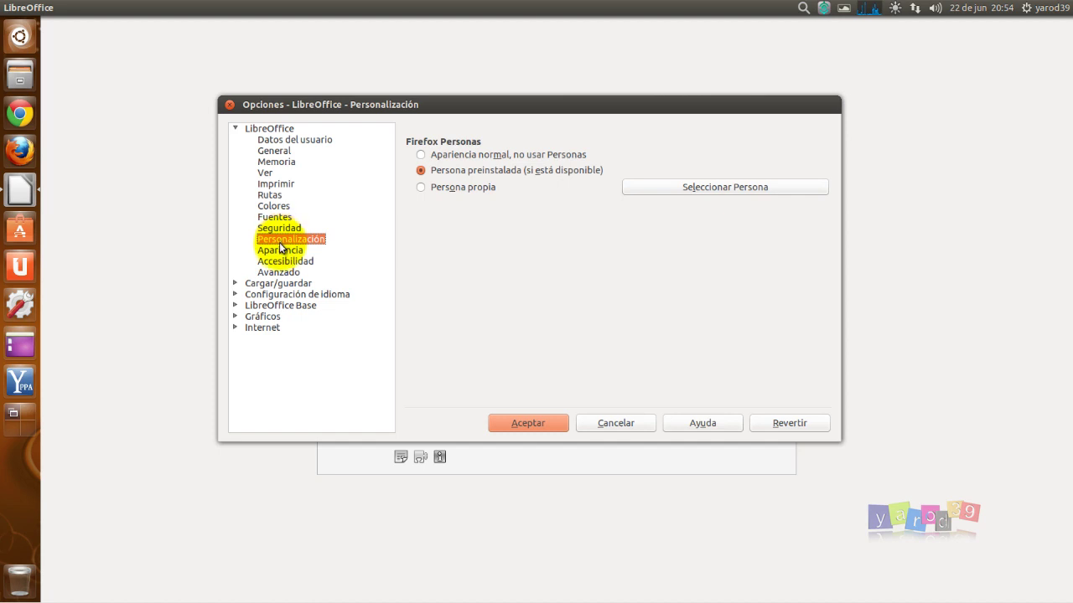
pyautogui.click(280, 251)
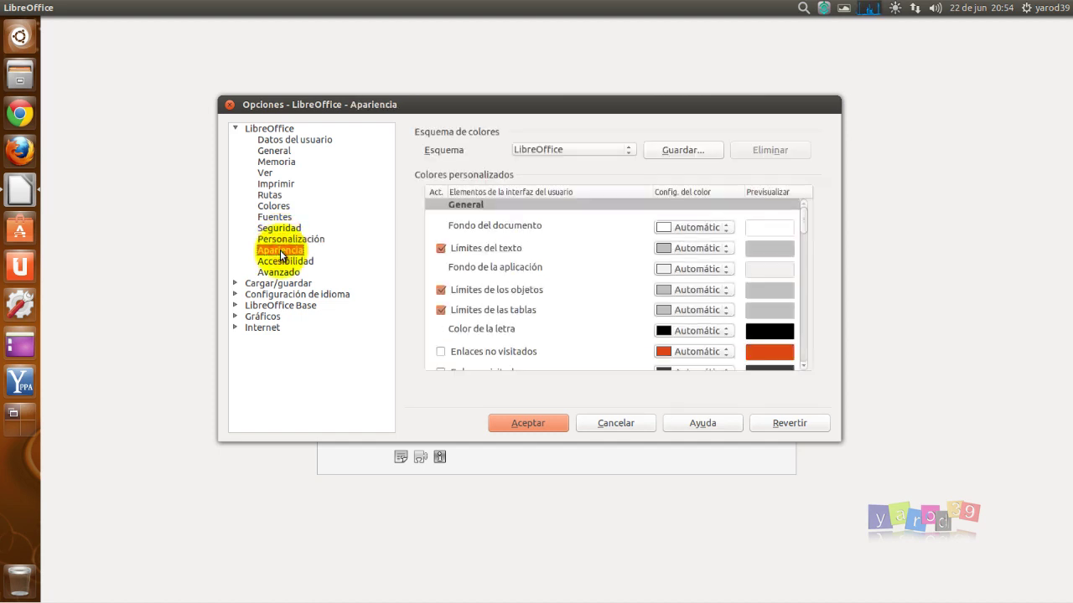
pyautogui.click(284, 262)
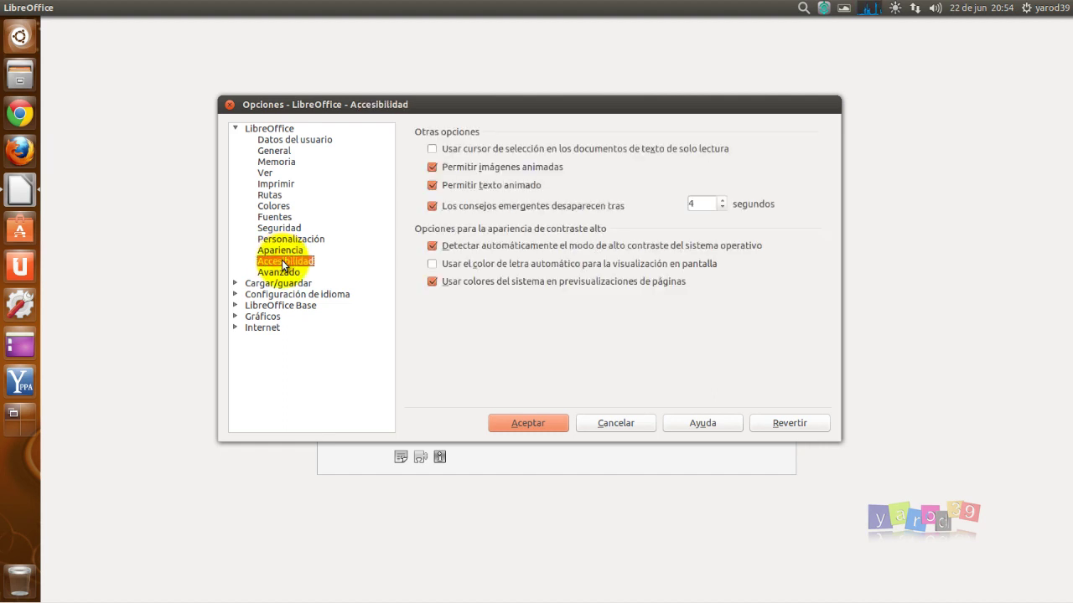
pyautogui.click(284, 273)
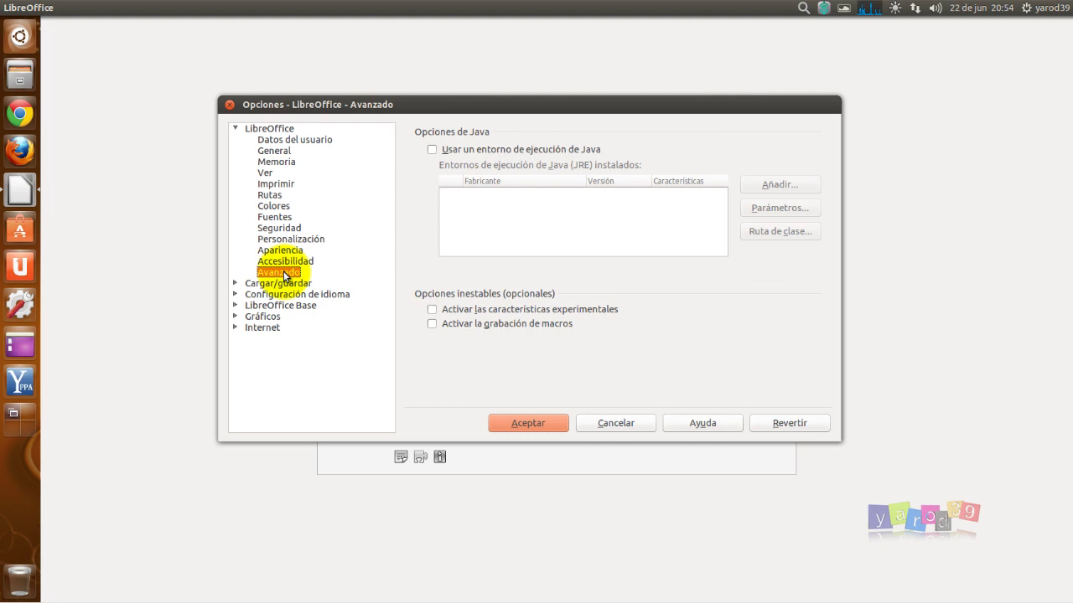
# Expand the load/save, language, LibreOffice Base, charts and Internet option categories to see their pages, and close the options.
pyautogui.click(285, 284)
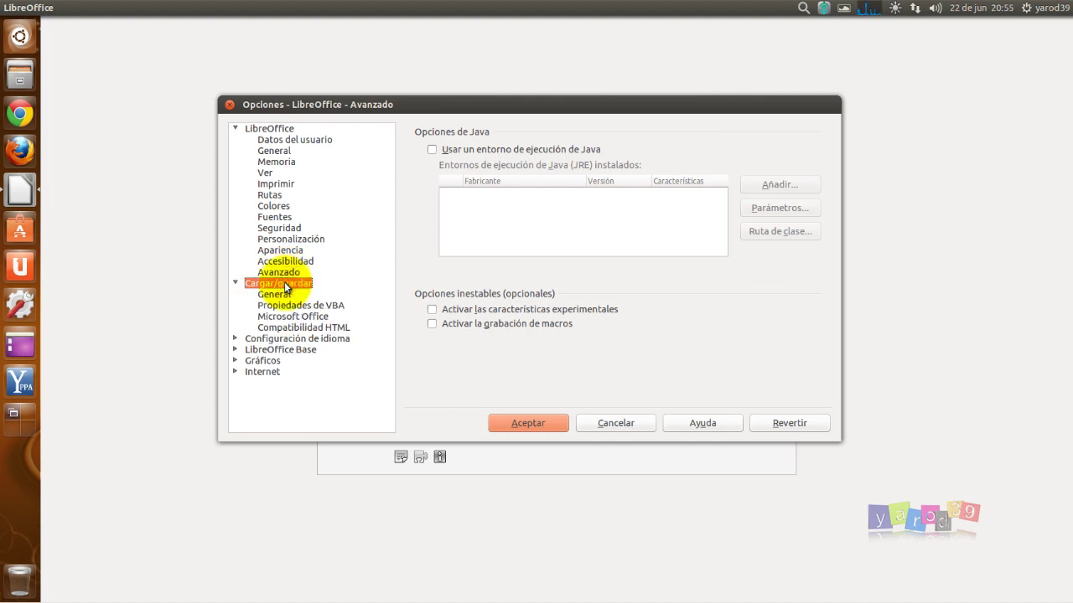
pyautogui.click(286, 337)
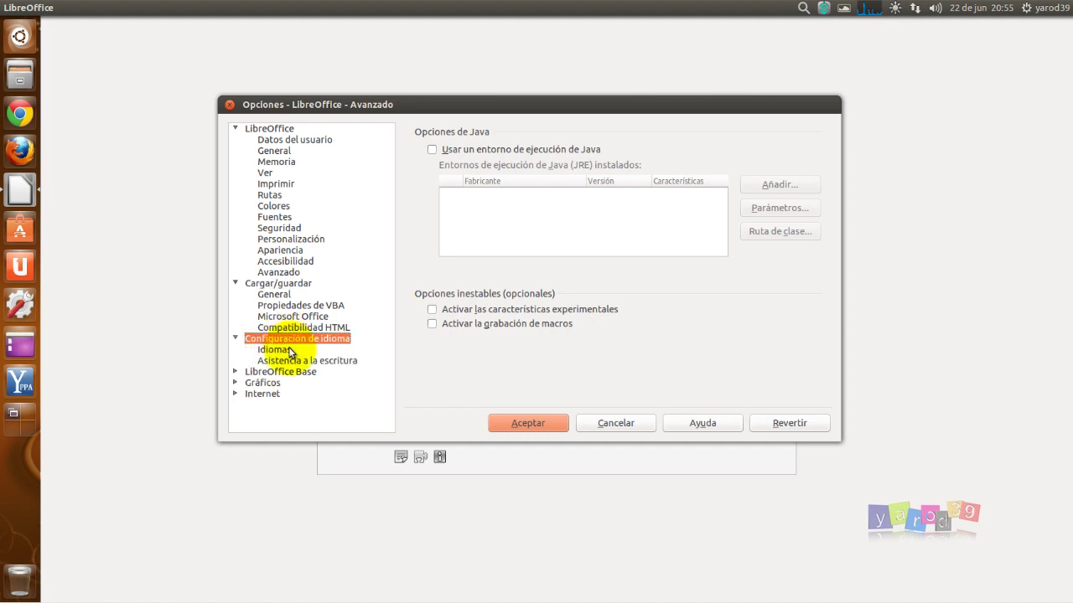
pyautogui.click(285, 371)
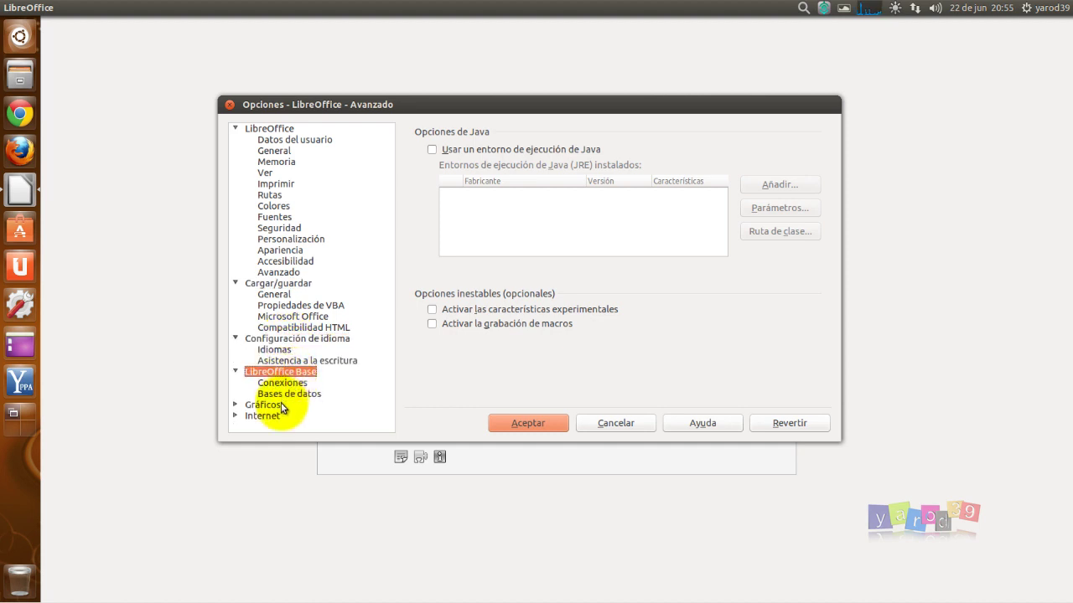
pyautogui.click(281, 407)
pyautogui.click(278, 426)
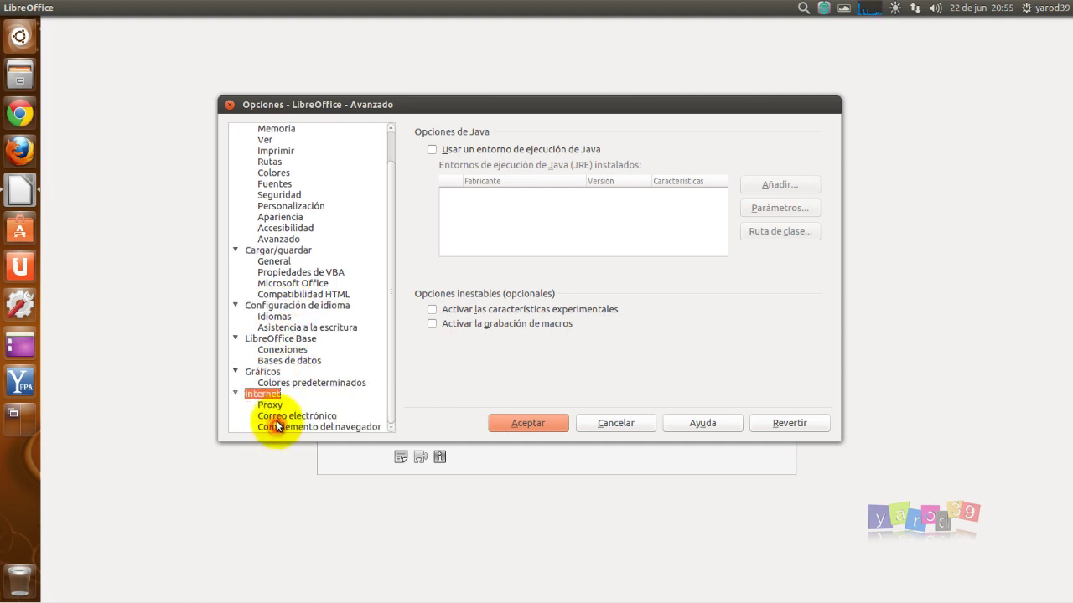
pyautogui.scroll(2, 272, 234)
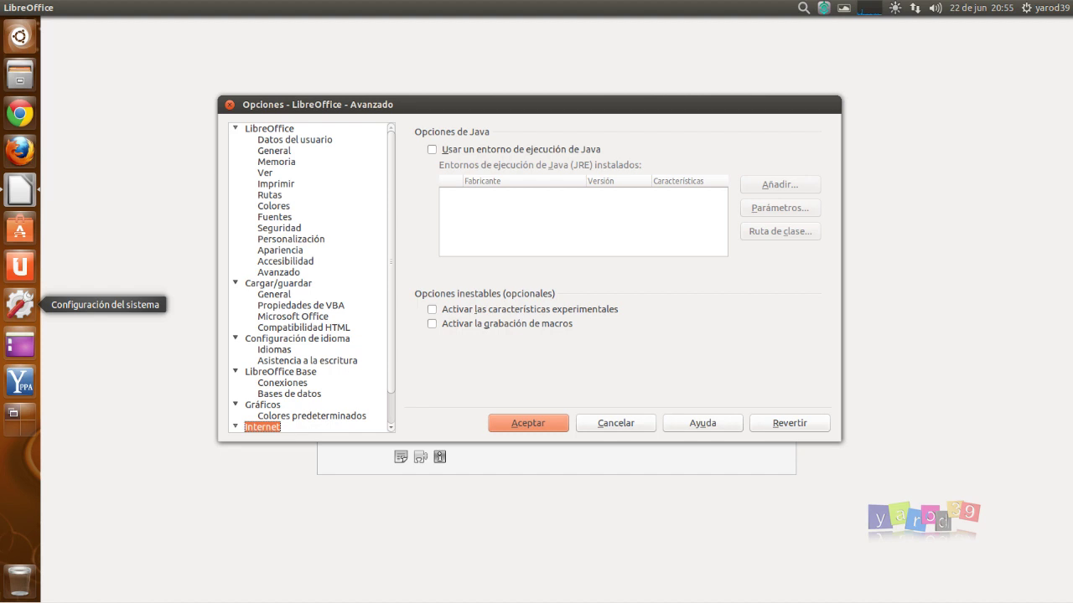
pyautogui.click(230, 103)
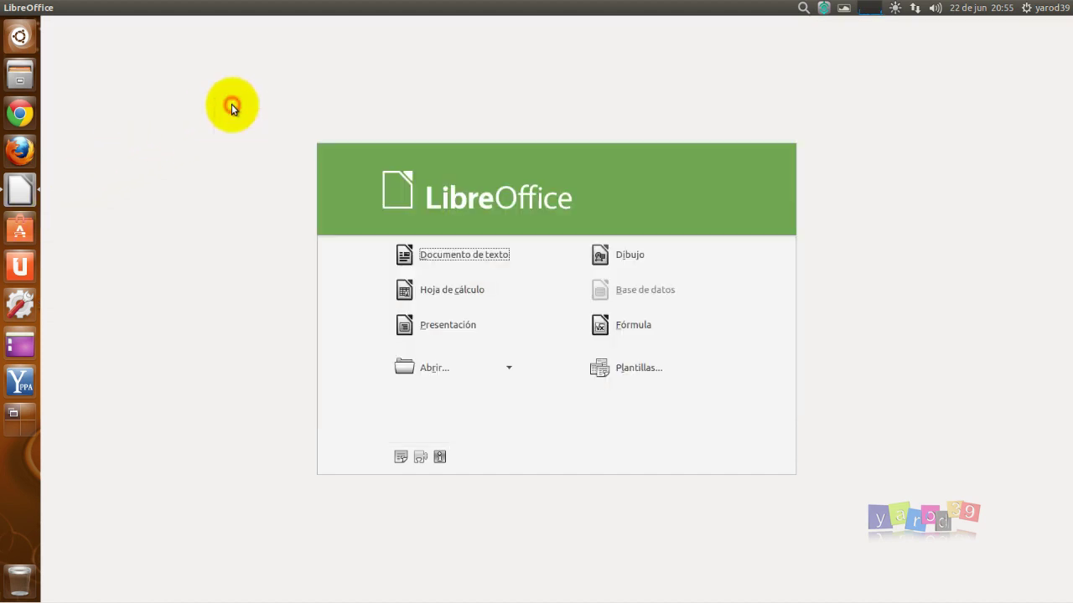
# Create a new text document and look over its available view commands.
pyautogui.click(417, 256)
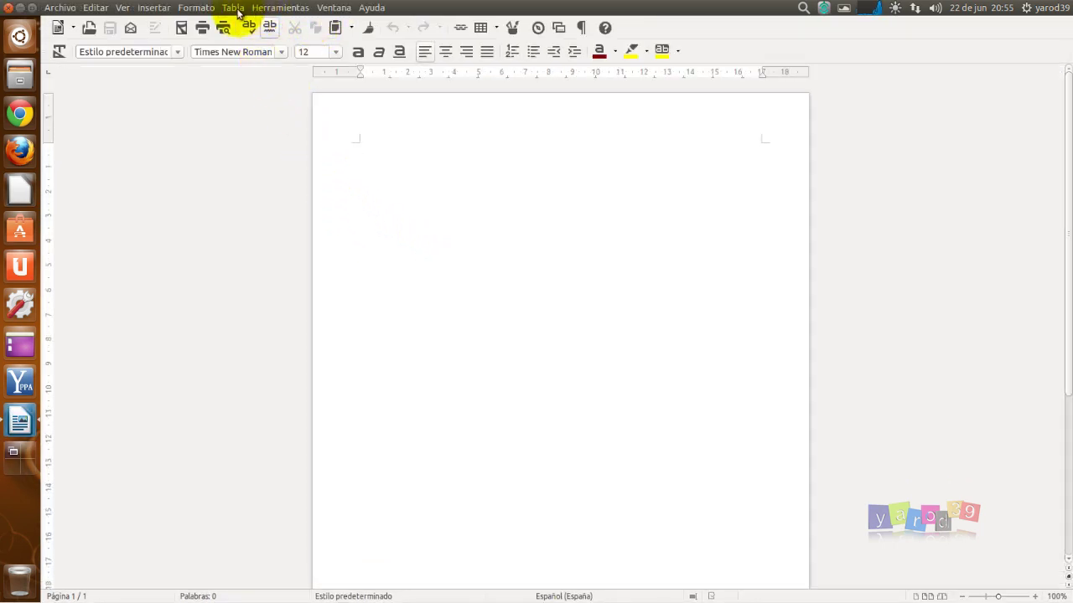
pyautogui.click(124, 8)
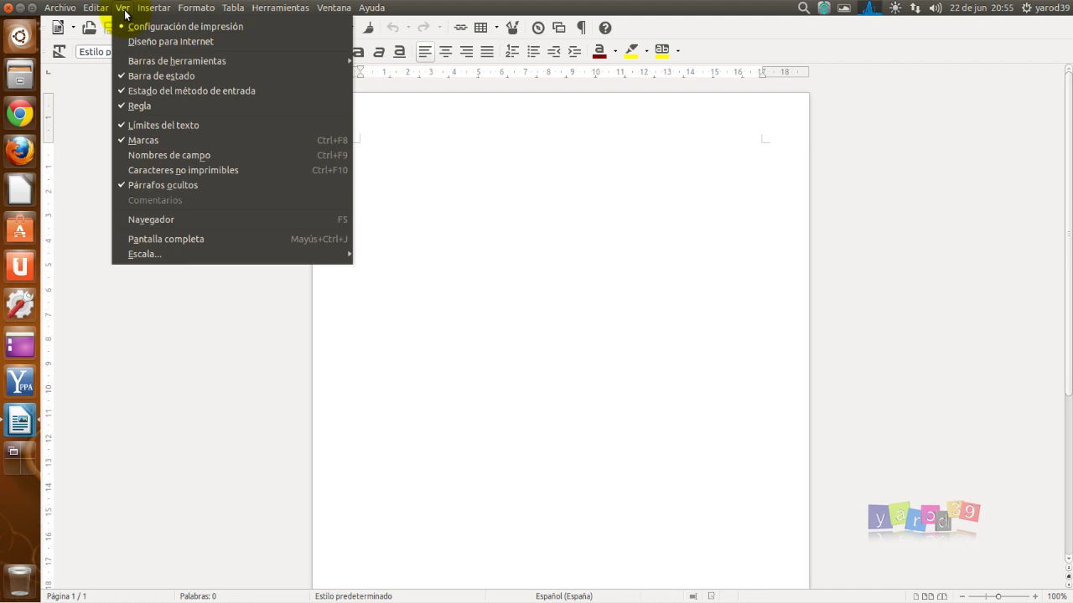
pyautogui.click(124, 9)
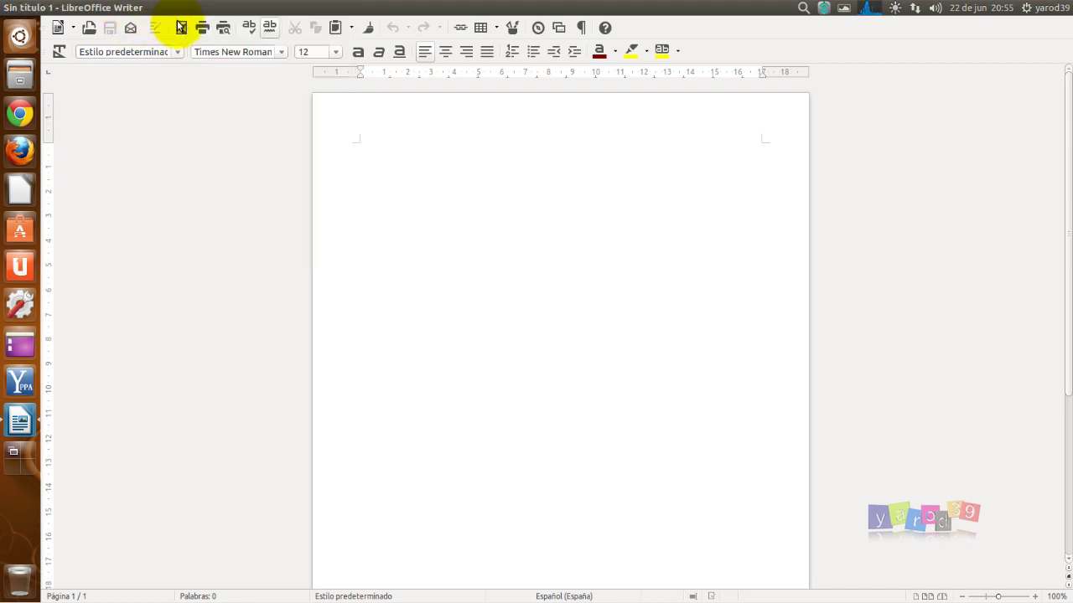
# Open the LibreOffice options from the text document, look over the listed categories including LibreOffice Writer, and close them.
pyautogui.click(268, 8)
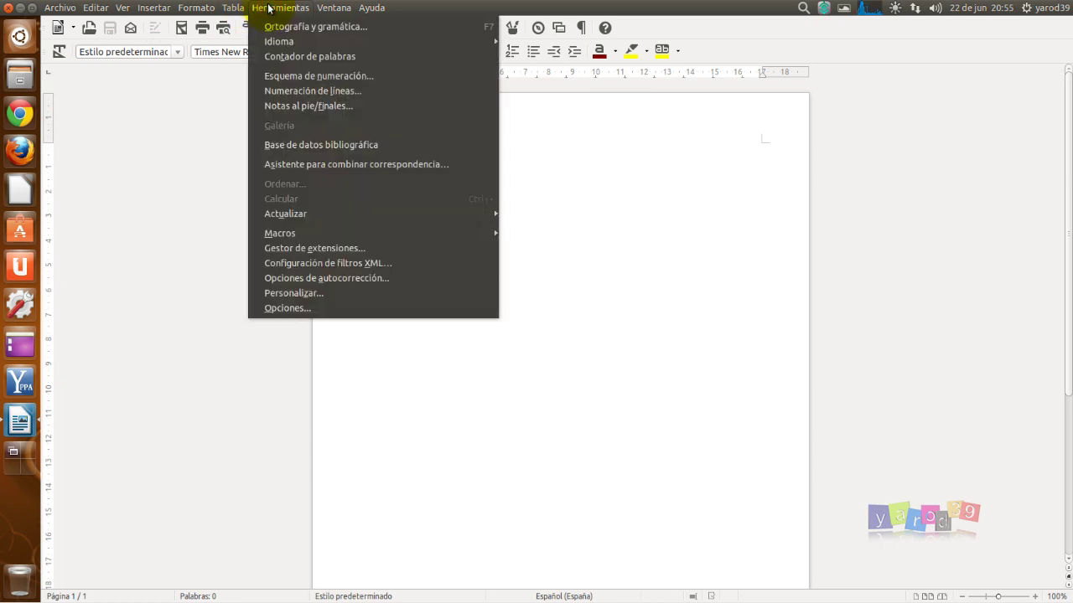
pyautogui.click(306, 310)
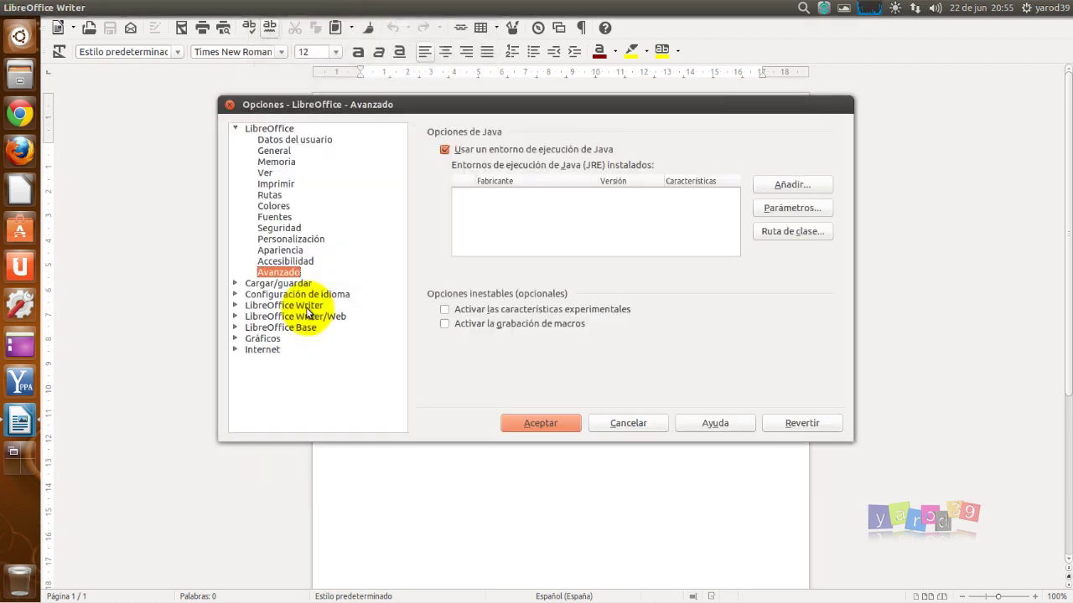
pyautogui.click(230, 105)
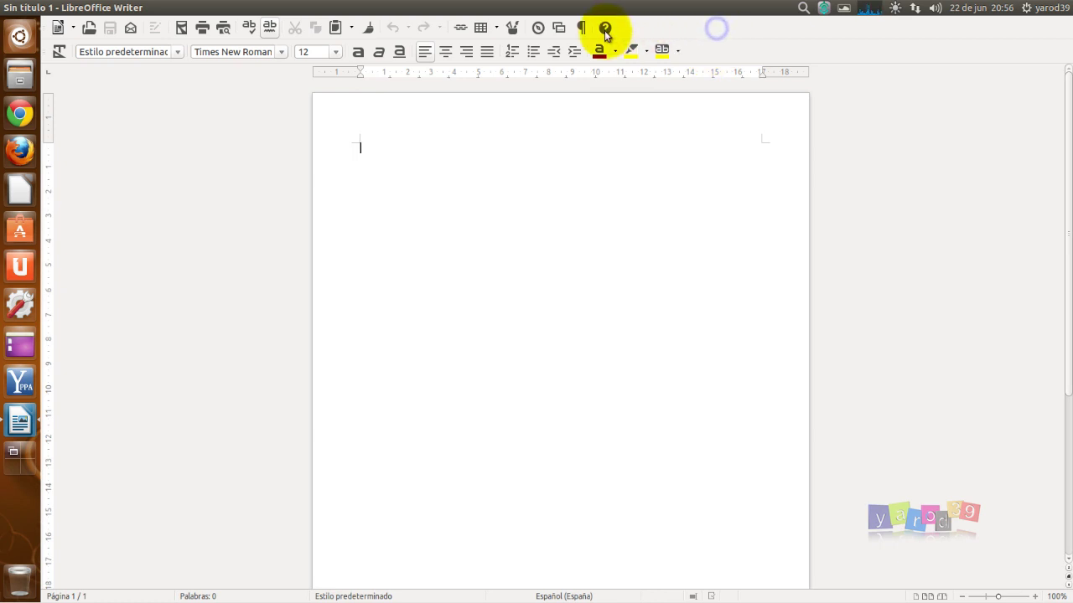
# Look over the list of buttons that can be shown or hidden on the standard toolbar, and dismiss it.
pyautogui.rightClick(540, 32)
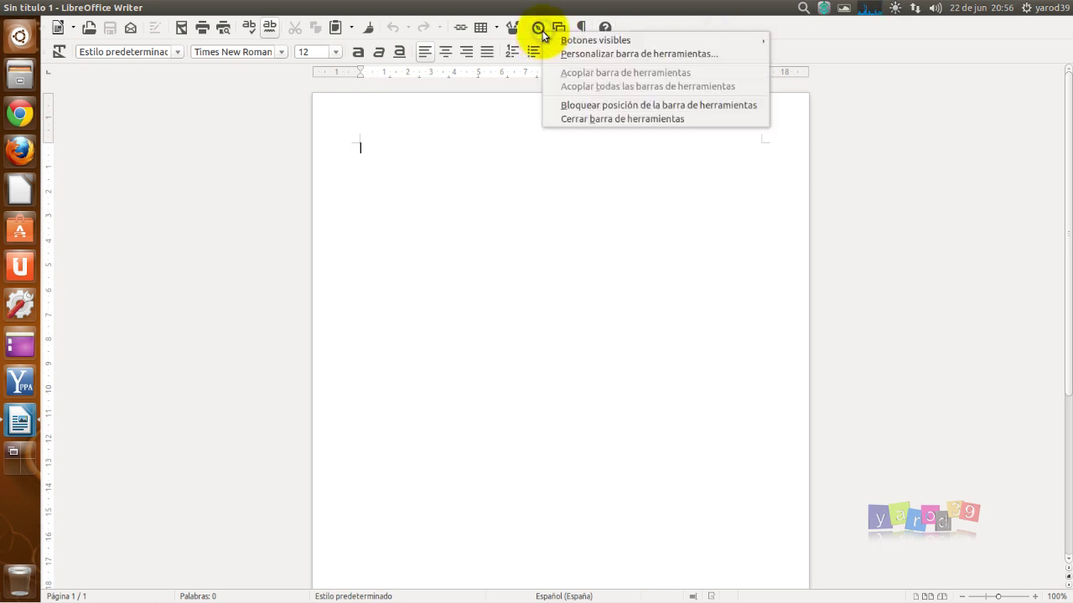
pyautogui.moveTo(560, 39)
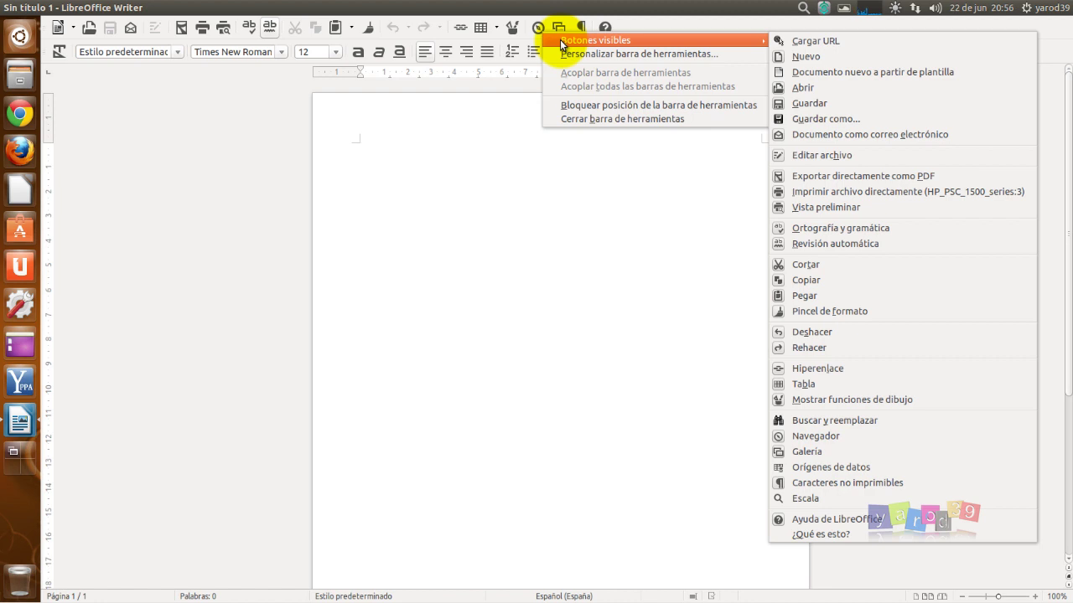
pyautogui.click(479, 104)
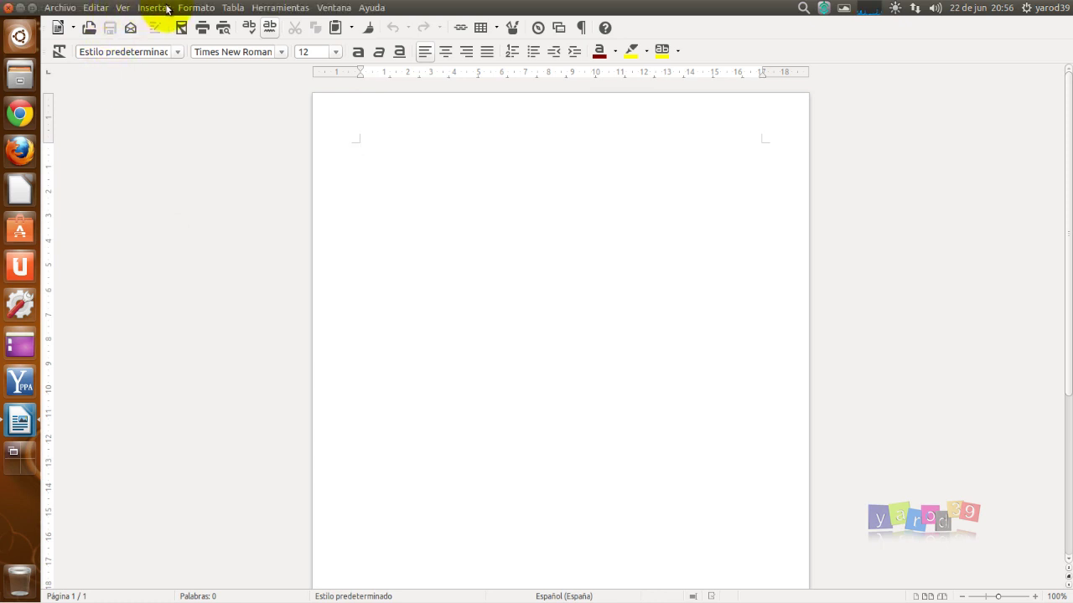
# Disable word completion (Activar el completado de palabras) in the autocorrection options and accept the change.
pyautogui.click(272, 8)
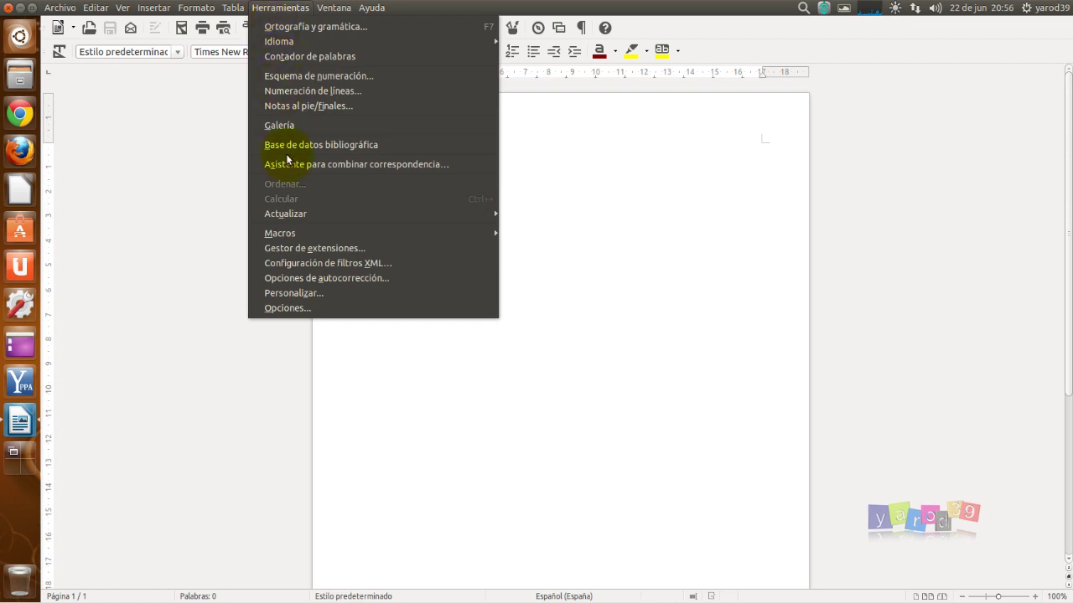
pyautogui.click(308, 279)
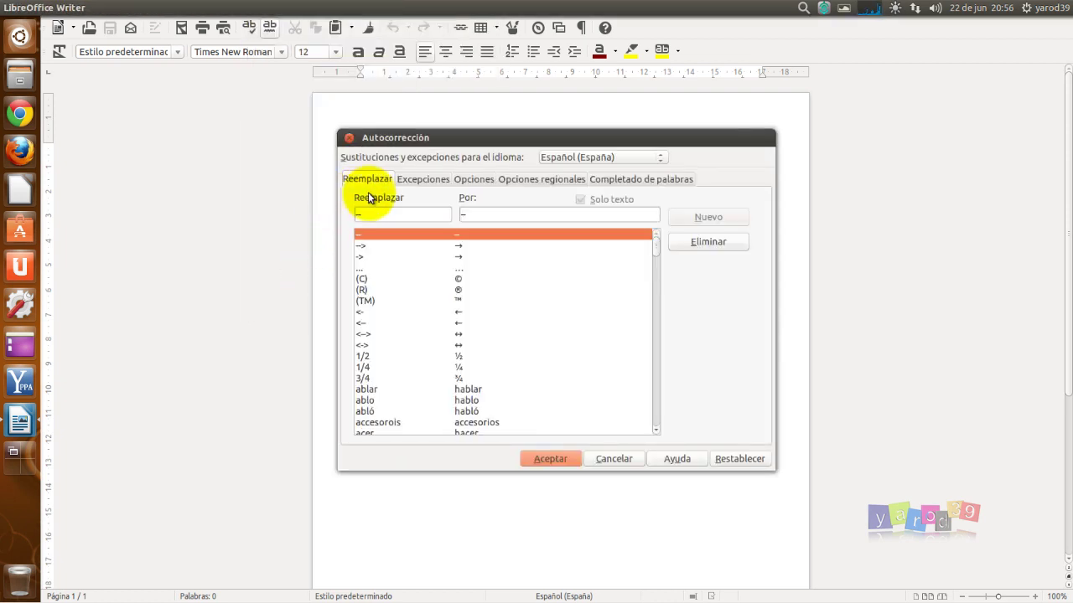
pyautogui.click(634, 181)
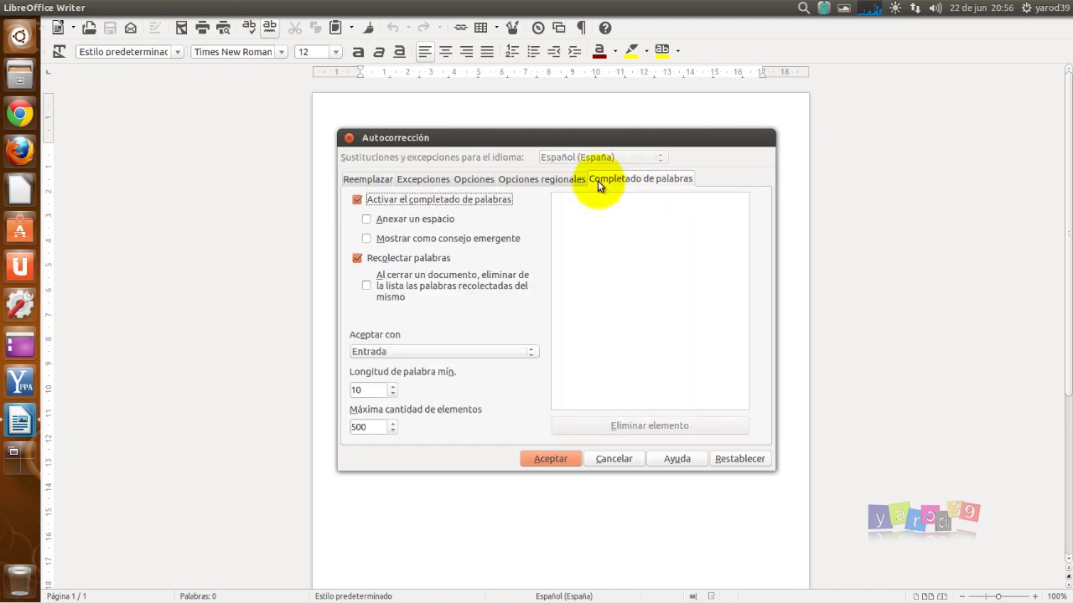
pyautogui.click(440, 204)
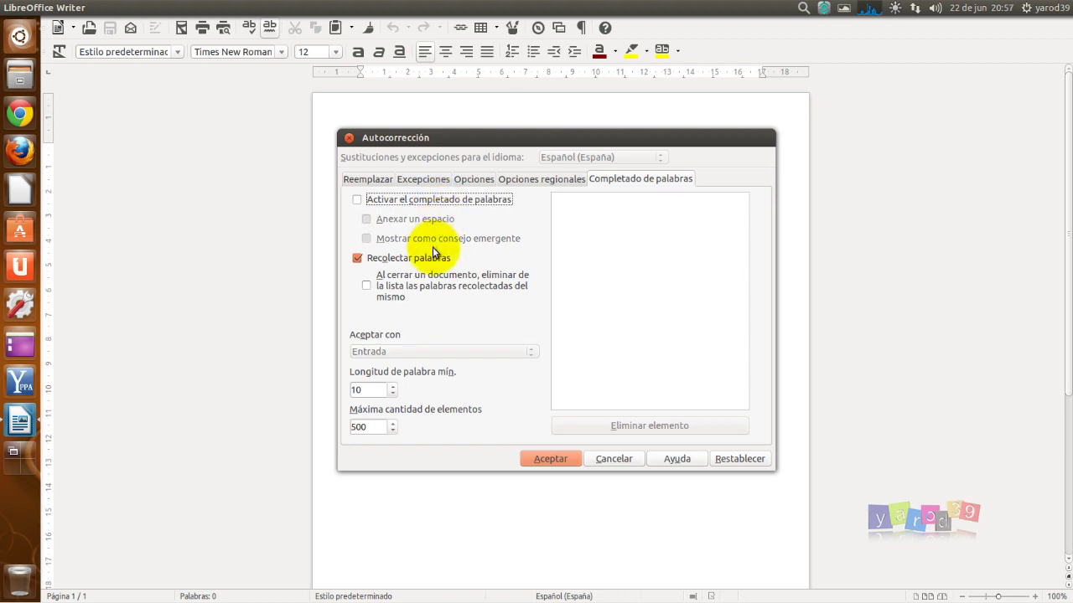
pyautogui.click(549, 460)
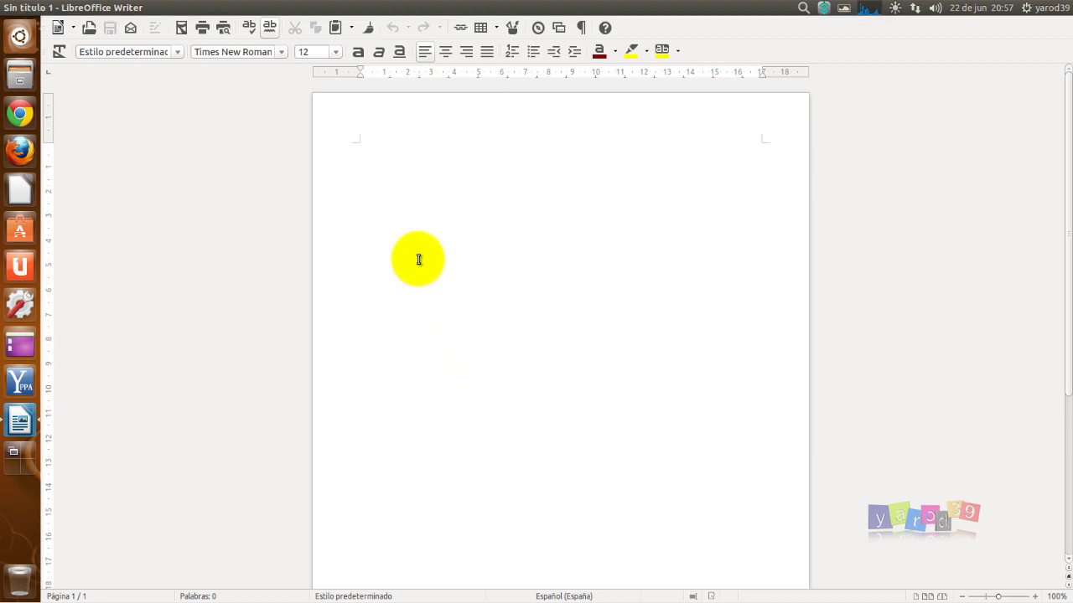